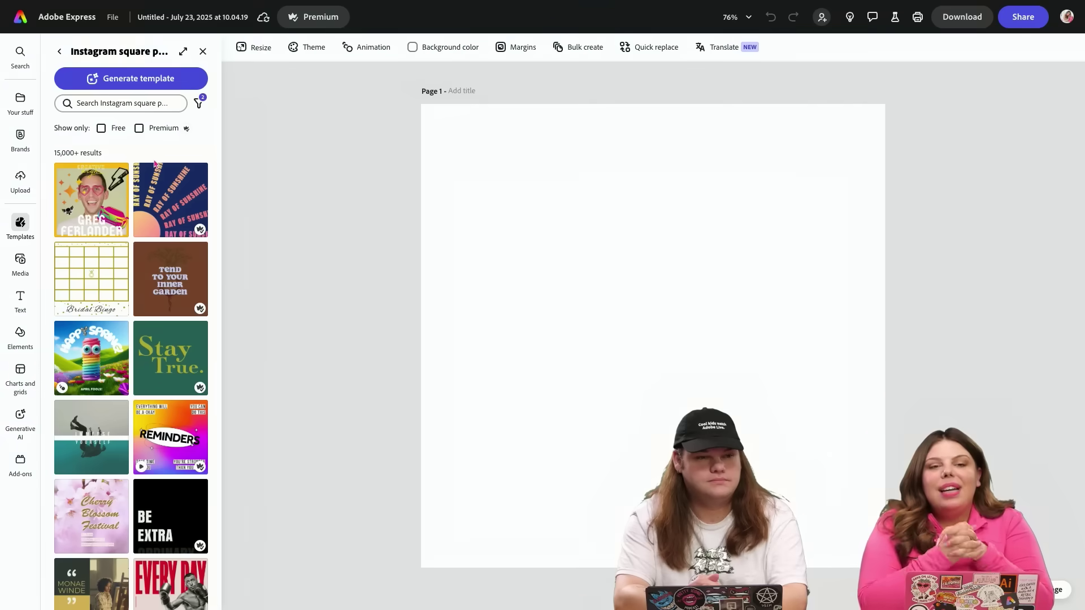
Open the Media library's Photos to search for 'tshirts on a clothing rack'
left_click(17, 260)
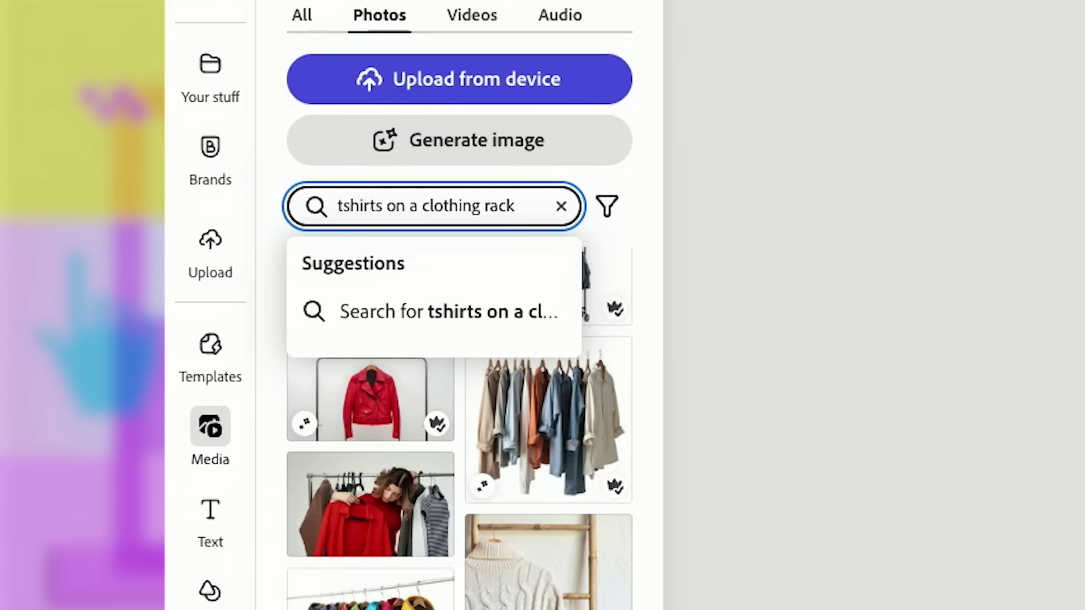
Refine the search to 'pink tshirts on a clothing rack', then add and delete a t-shirt mockup photo
type("pink tshirts on a clothing rac")
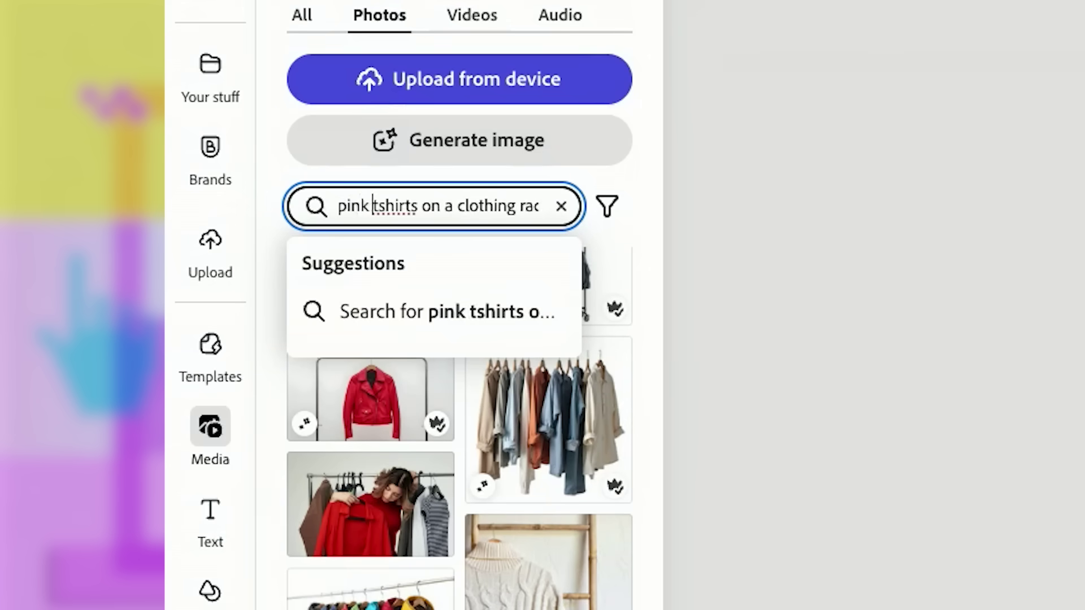
key("Return")
scroll(127, 465, "down", 10)
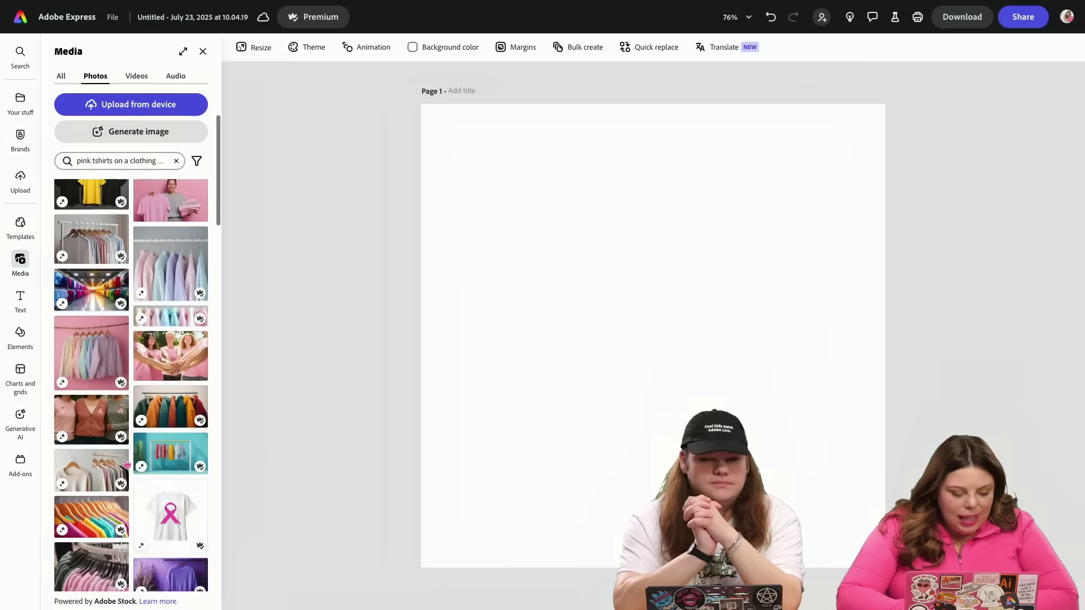
scroll(127, 465, "down", 2)
left_click(102, 473)
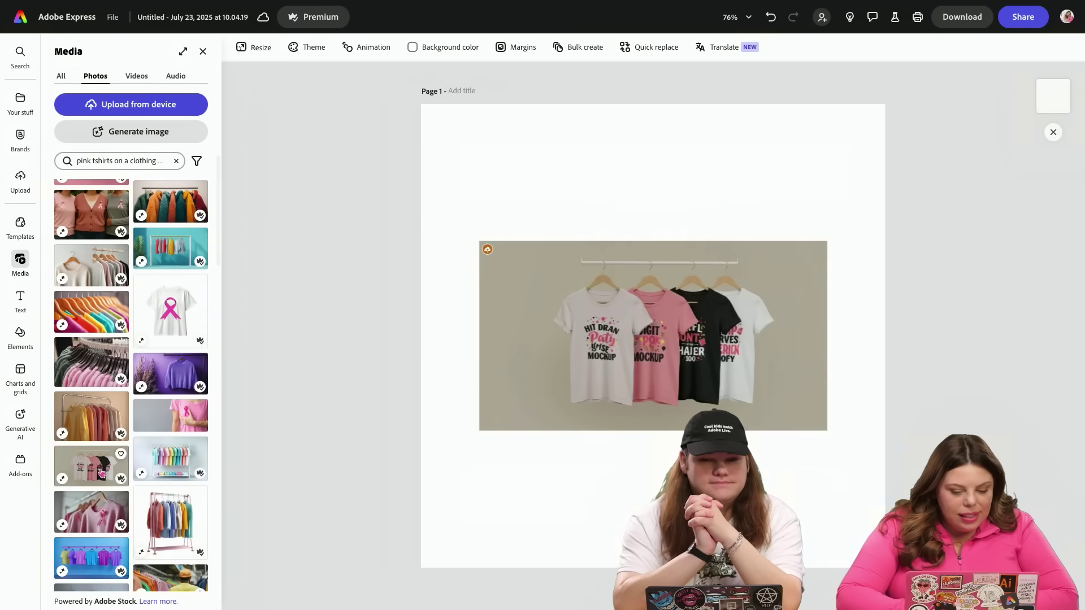
left_click(588, 283)
key("Delete")
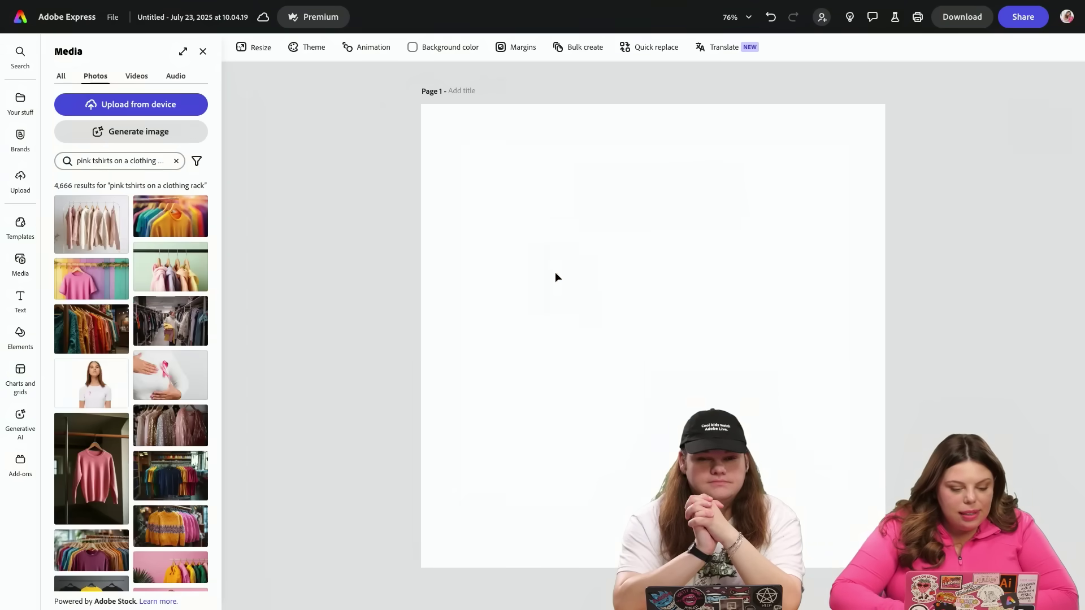
Place the photo of a smiling woman holding a pink t-shirt on the page
scroll(75, 366, "down", 2)
scroll(75, 367, "down", 5)
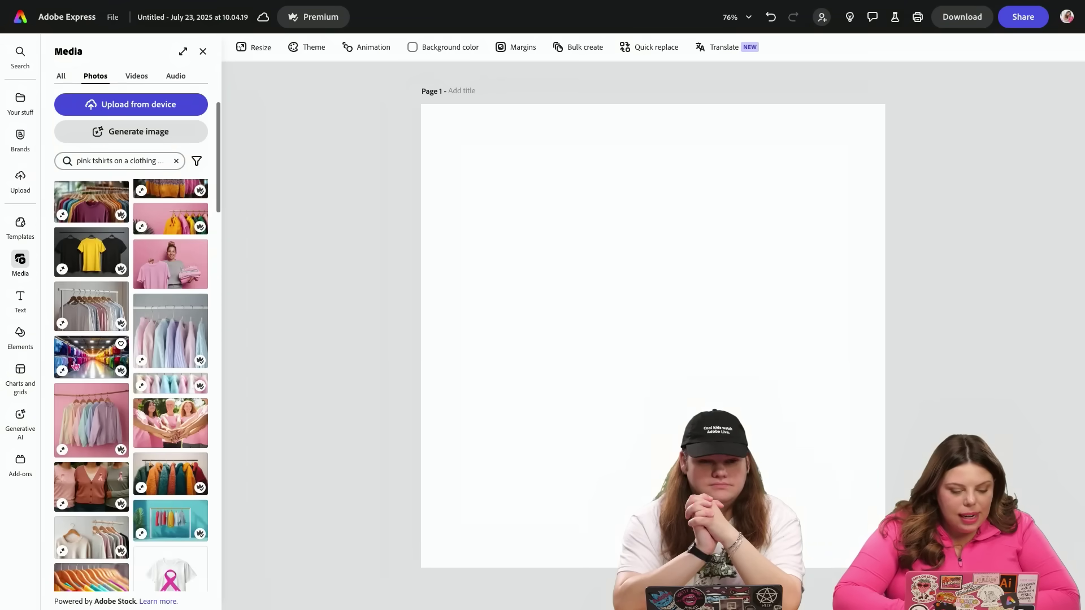
left_click(170, 229)
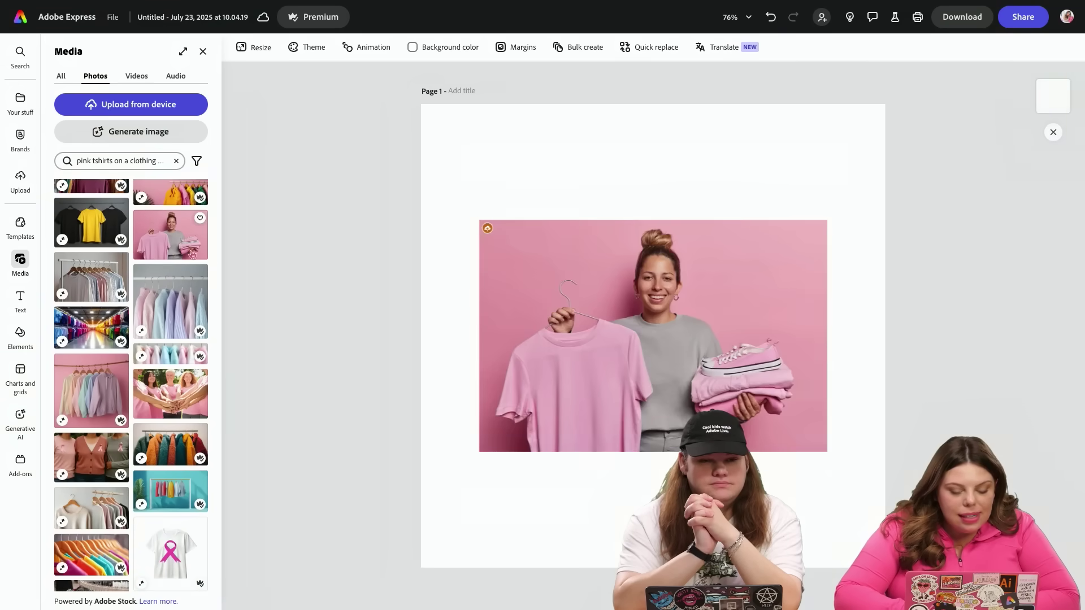
left_click(678, 275)
left_click(28, 267)
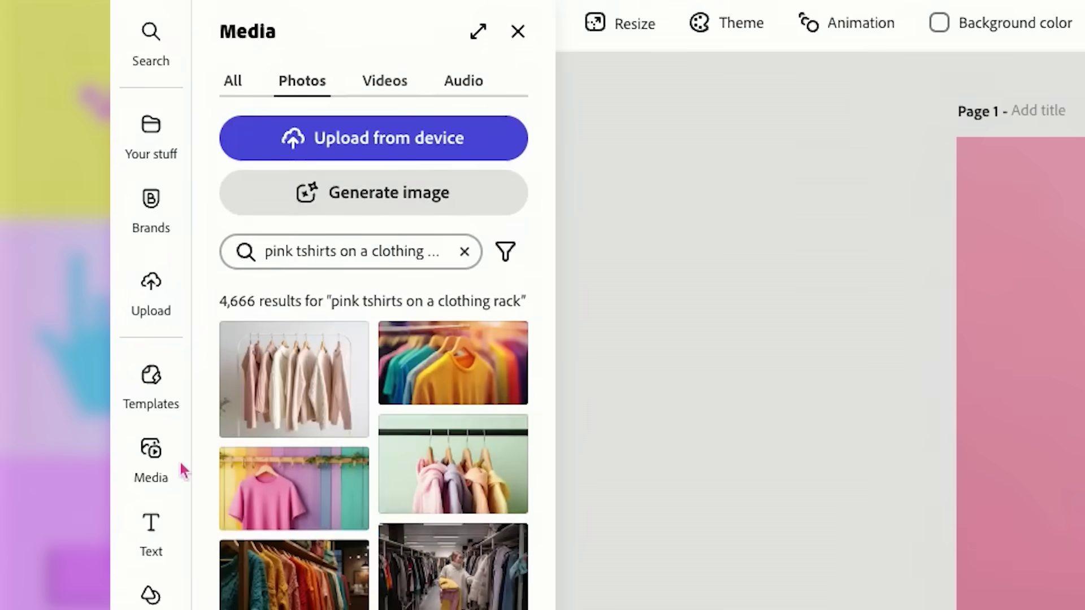
Add the pink 'Socialista Swag' heading with a 'Coming Soon' copy placed beneath it
left_click(21, 297)
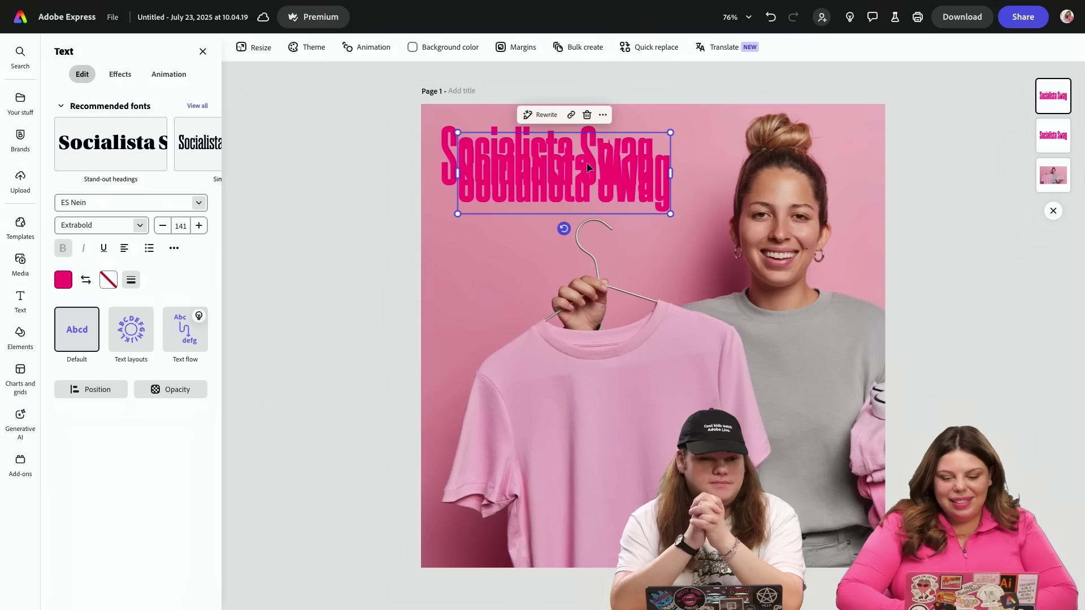
left_click_drag(587, 162, 575, 217)
double_click(575, 217)
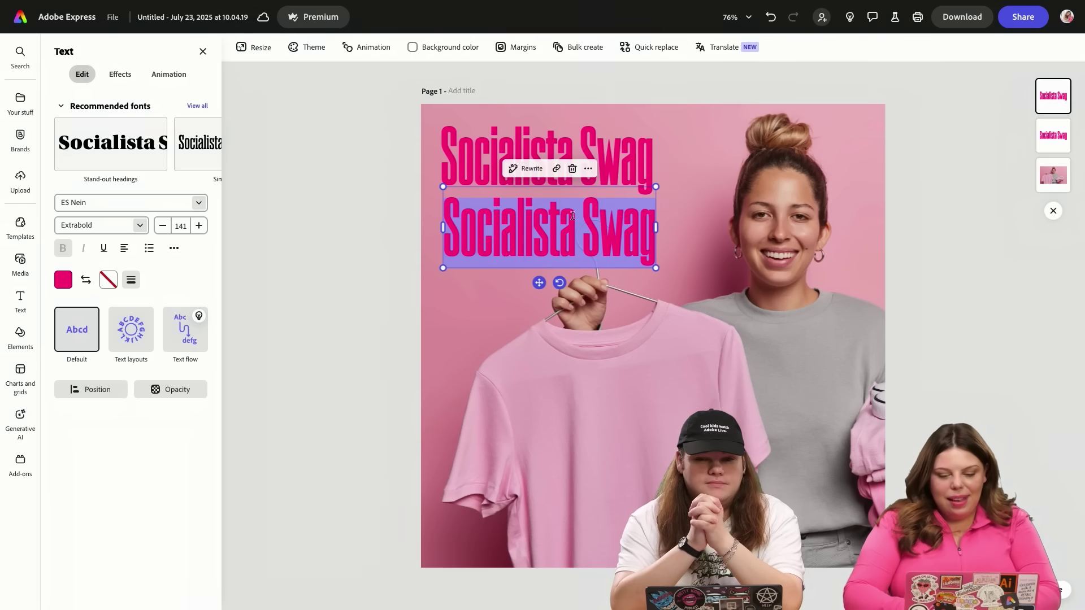
type("Coming Soon")
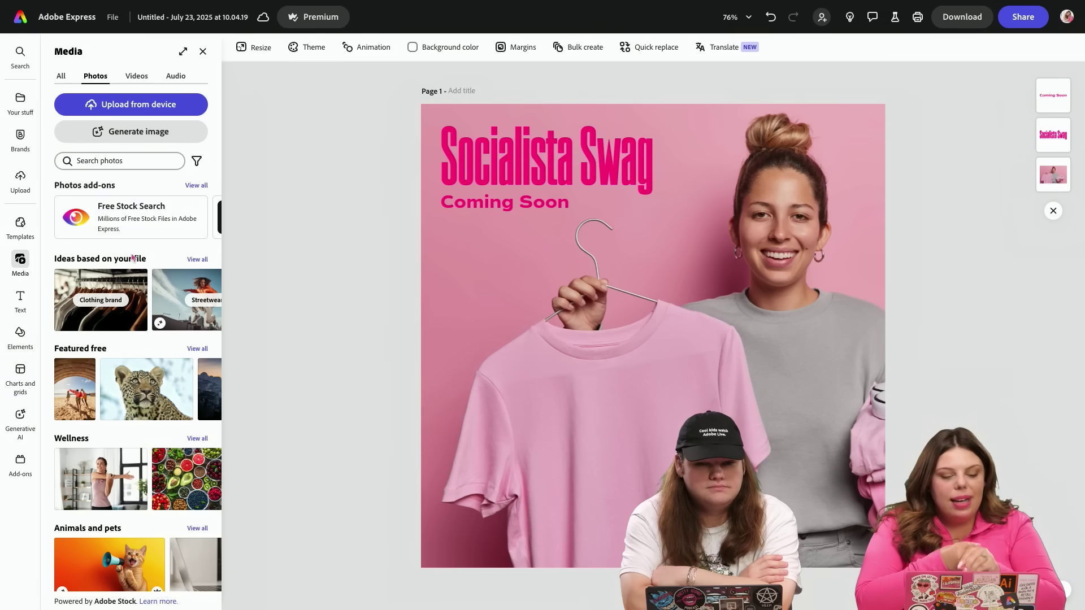
Add a blank second page and browse the Urban fashion and Clothing brand photo ideas
left_click(216, 265)
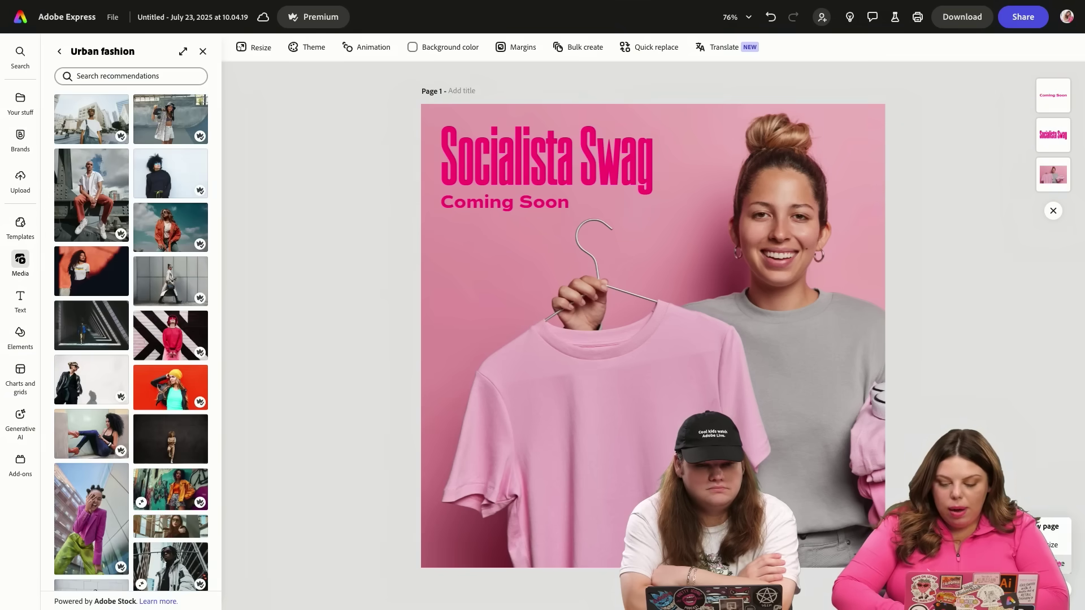
left_click(1050, 527)
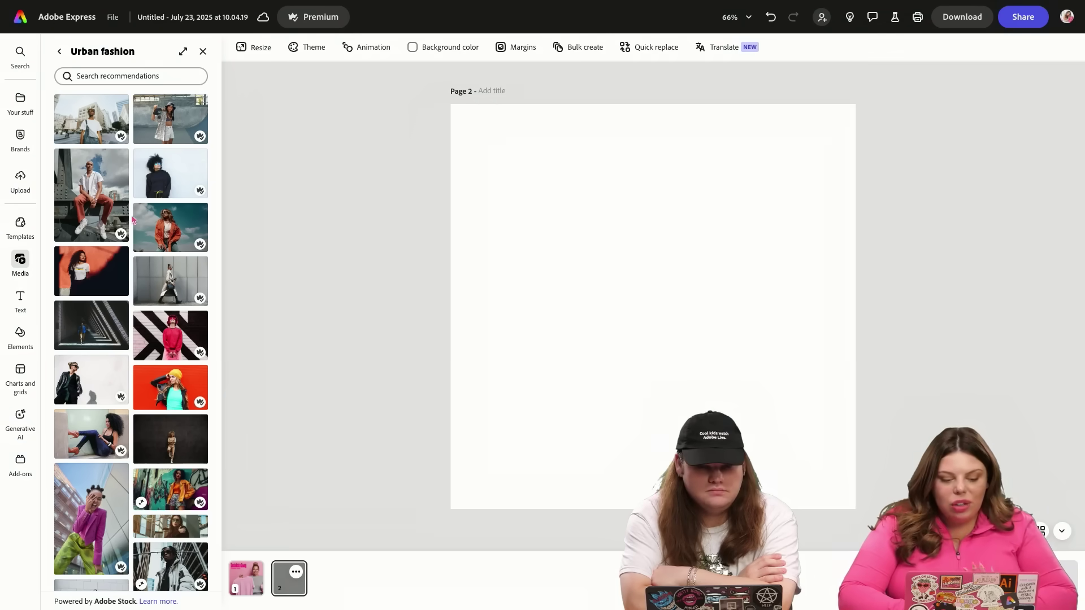
left_click(198, 102)
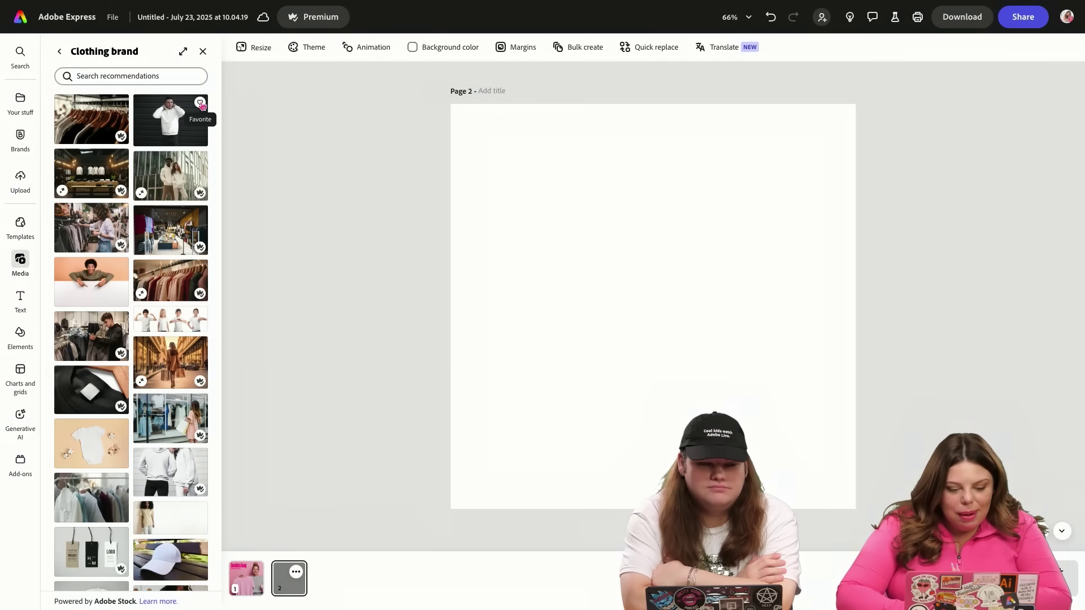
scroll(84, 300, "down", 10)
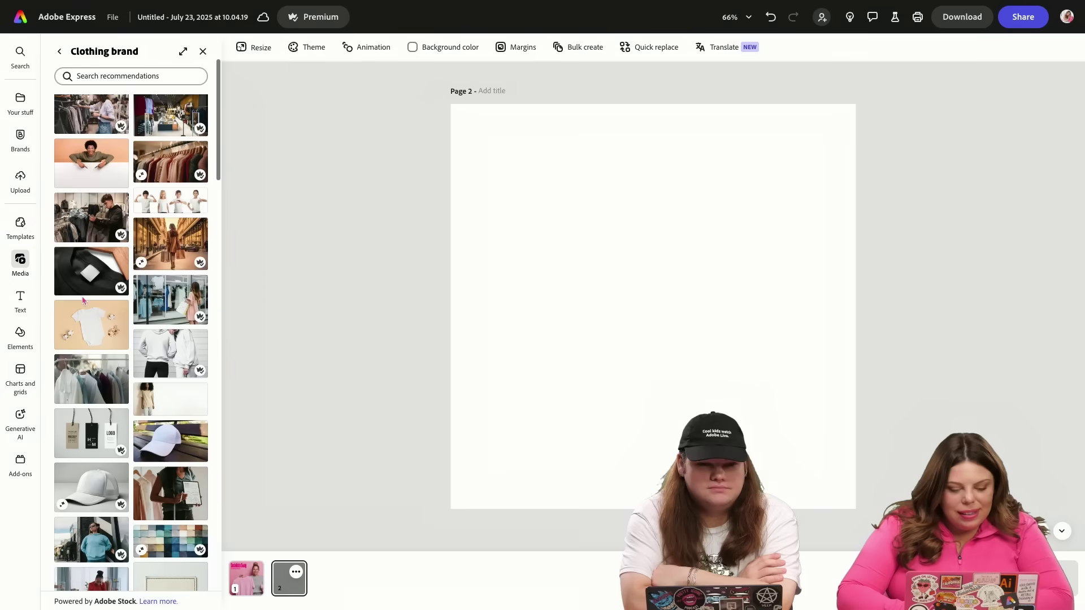
scroll(84, 300, "down", 5)
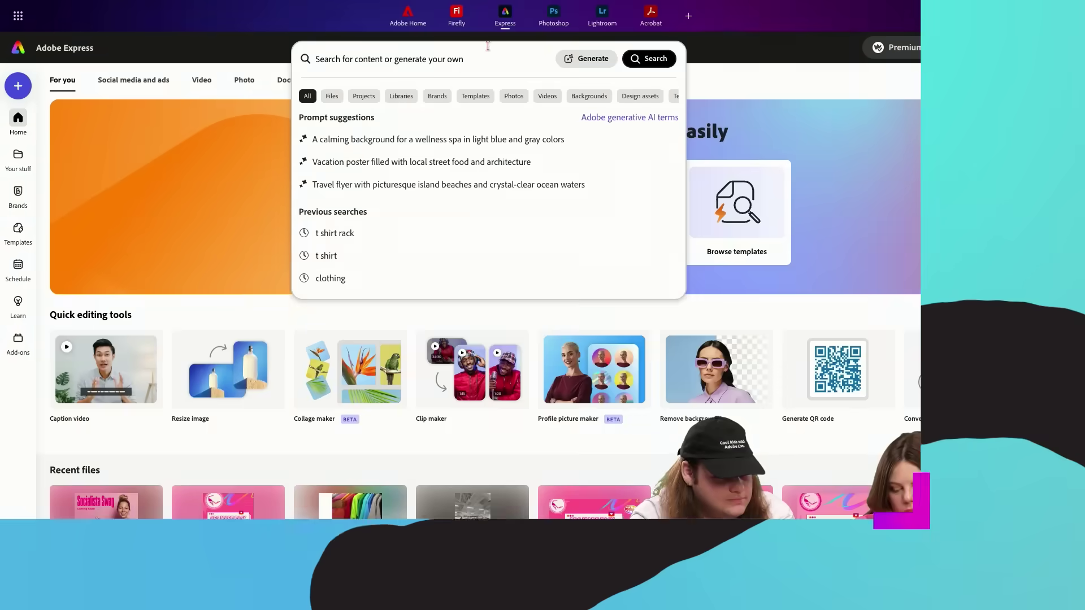
Search 'instagram story tsh' and replace the template's circle video with an uploaded t-shirt clip
type("instagr")
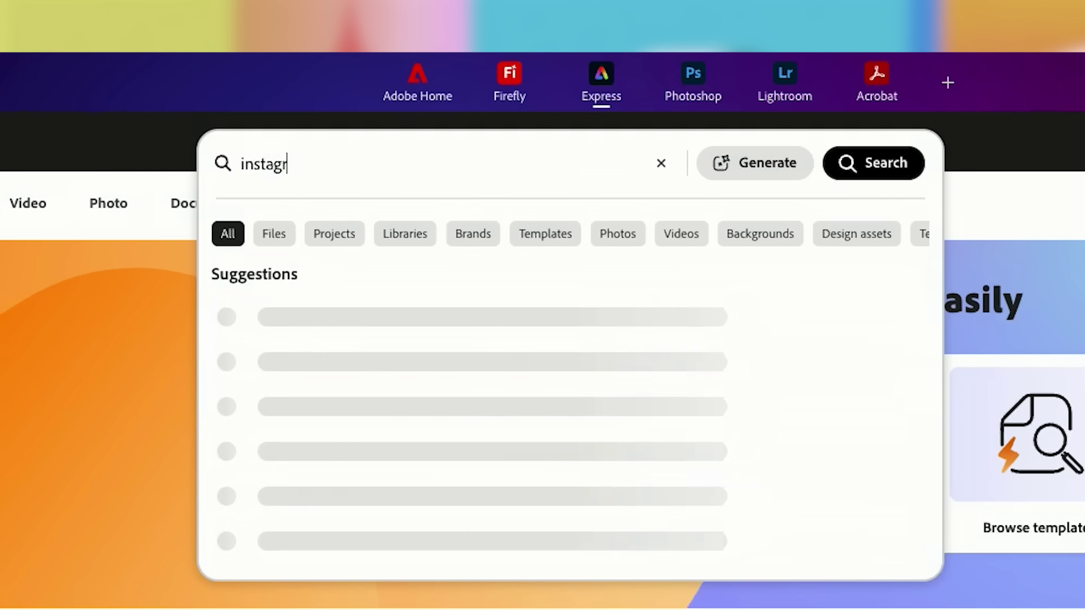
type("am story tsh")
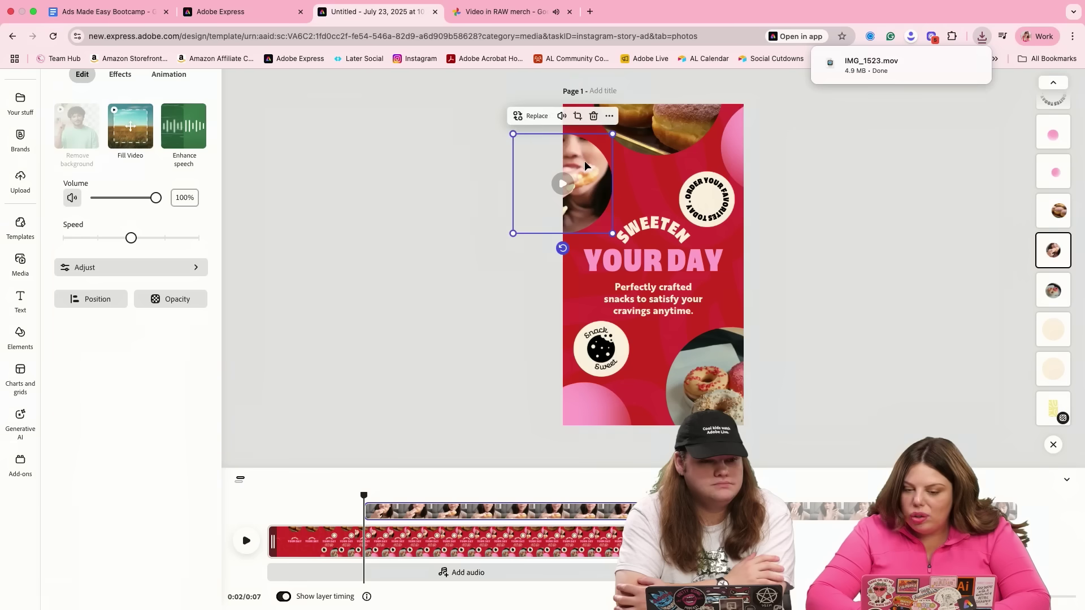
left_click(530, 118)
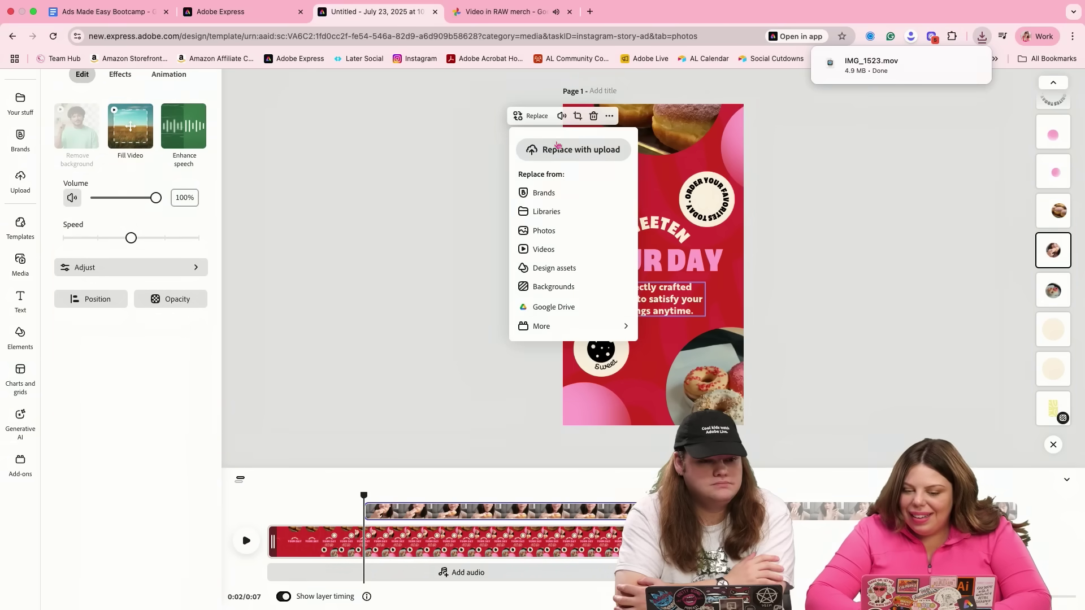
left_click(573, 149)
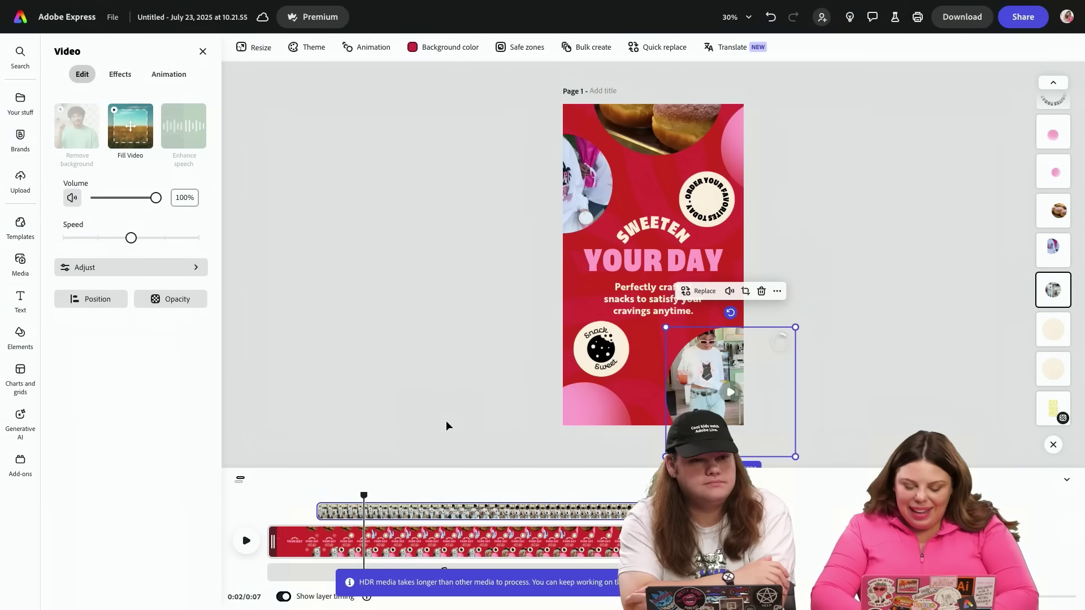
left_click(407, 382)
left_click(729, 351)
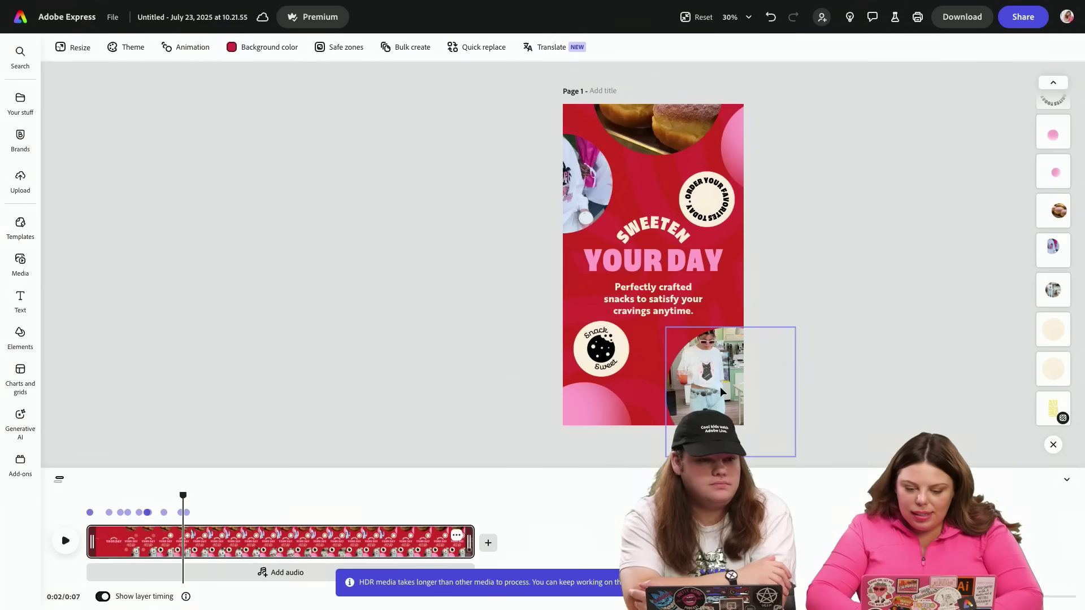
Turn the story background magenta
left_click(444, 47)
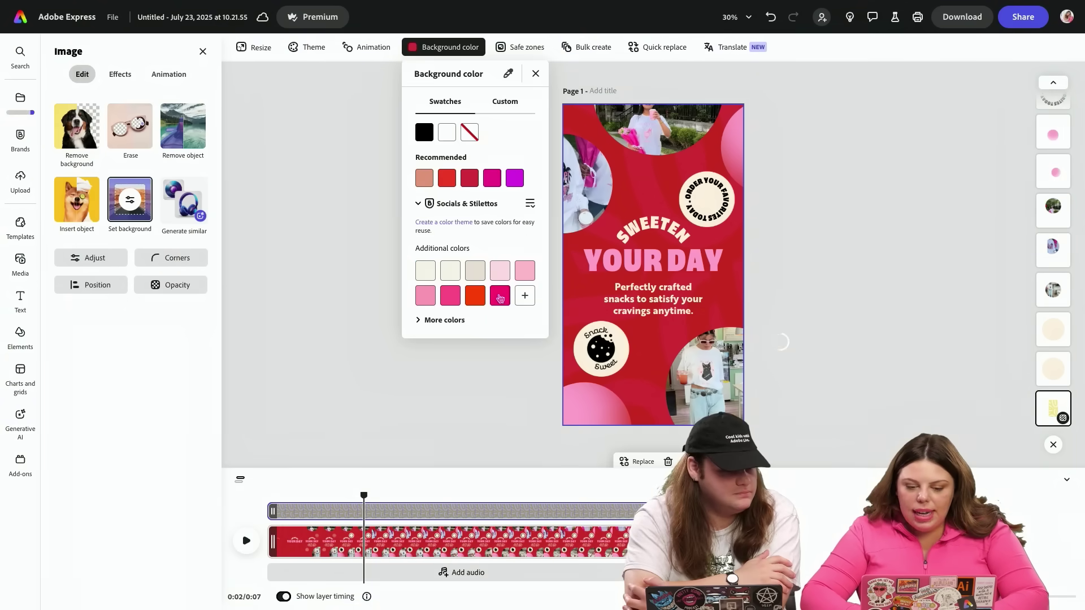
left_click(500, 297)
left_click(853, 215)
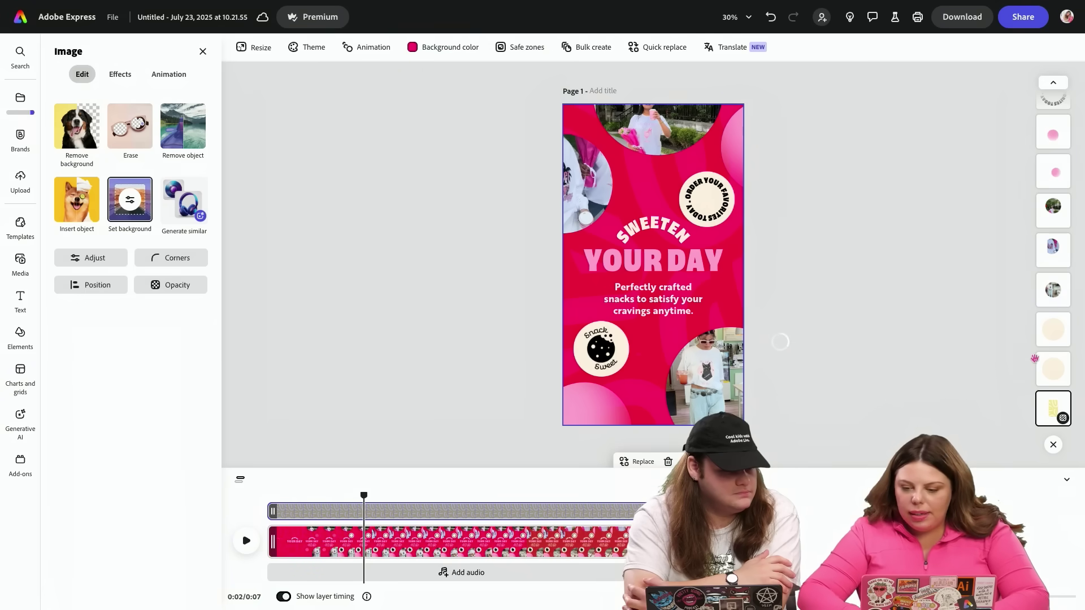
Rewrite the round badge to 'SWAG SHOP NOW OPEN' and move the pink logo into its centre
double_click(707, 200)
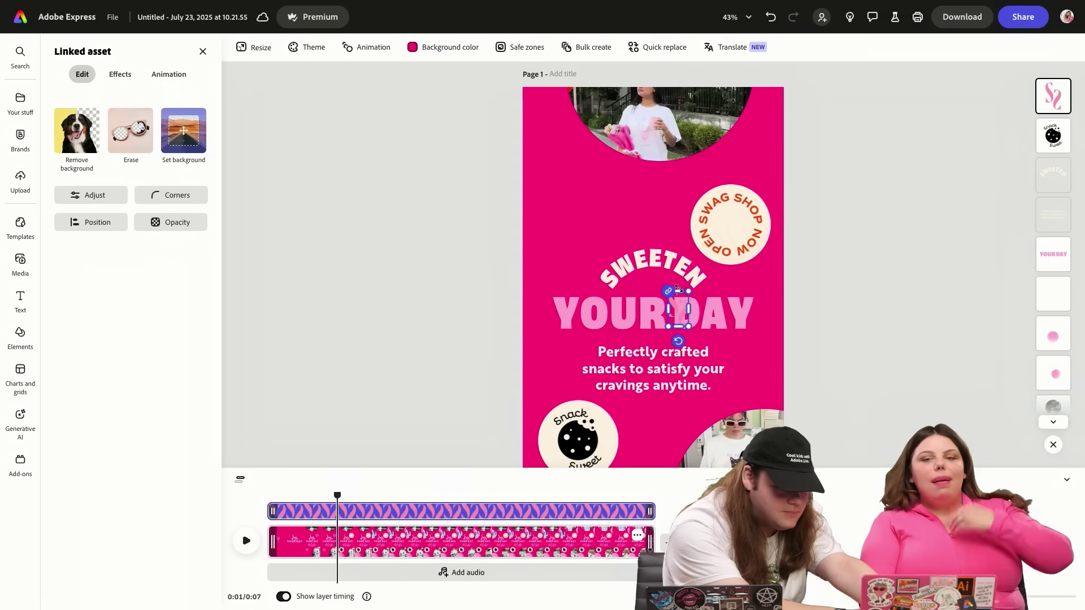
left_click(681, 307)
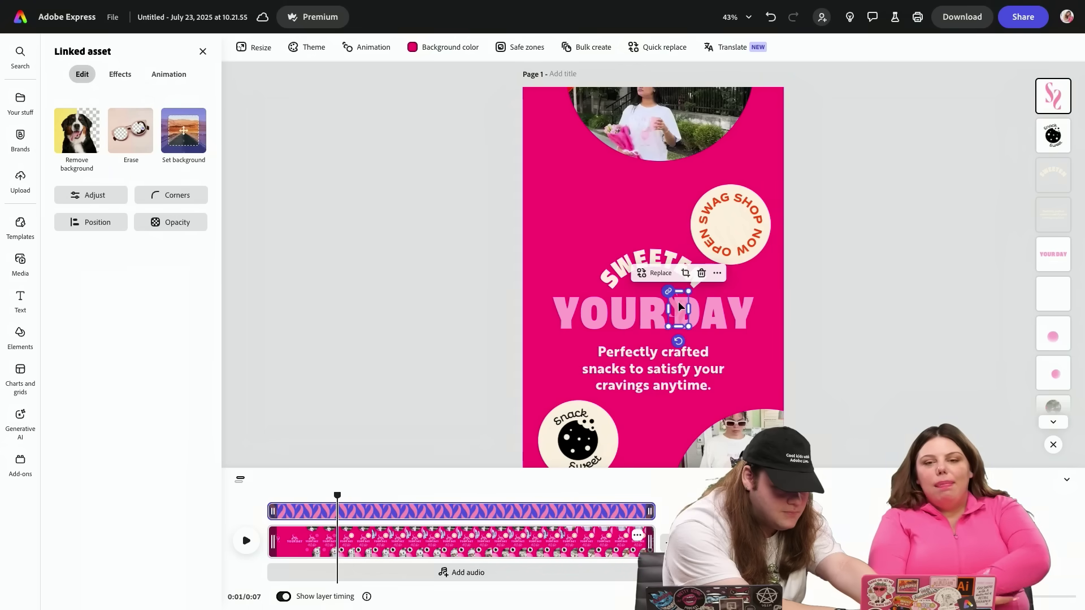
left_click_drag(680, 307, 722, 216)
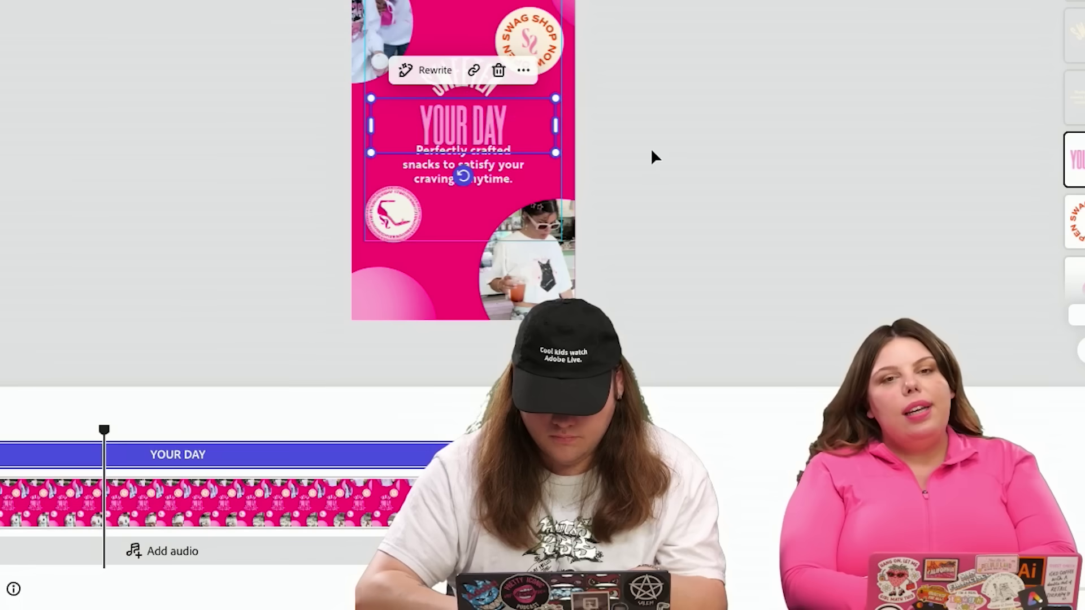
Change the SWEETEN heading to 'Elevate Your CLOSET' and colour CLOSET pink from the brand swatches
left_click(538, 174)
left_click(463, 67)
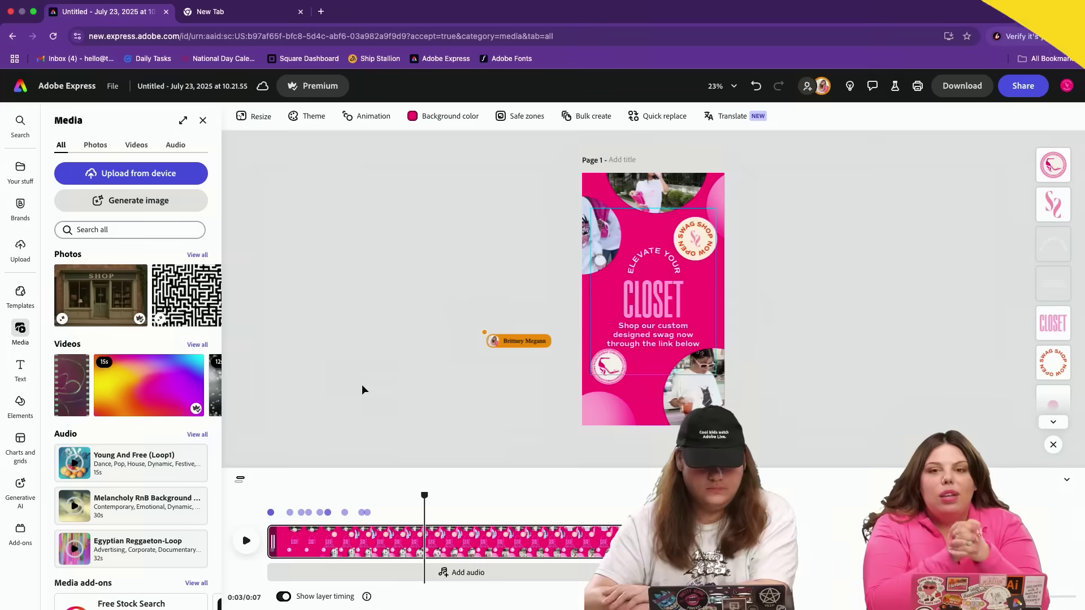
left_click_drag(426, 496, 267, 496)
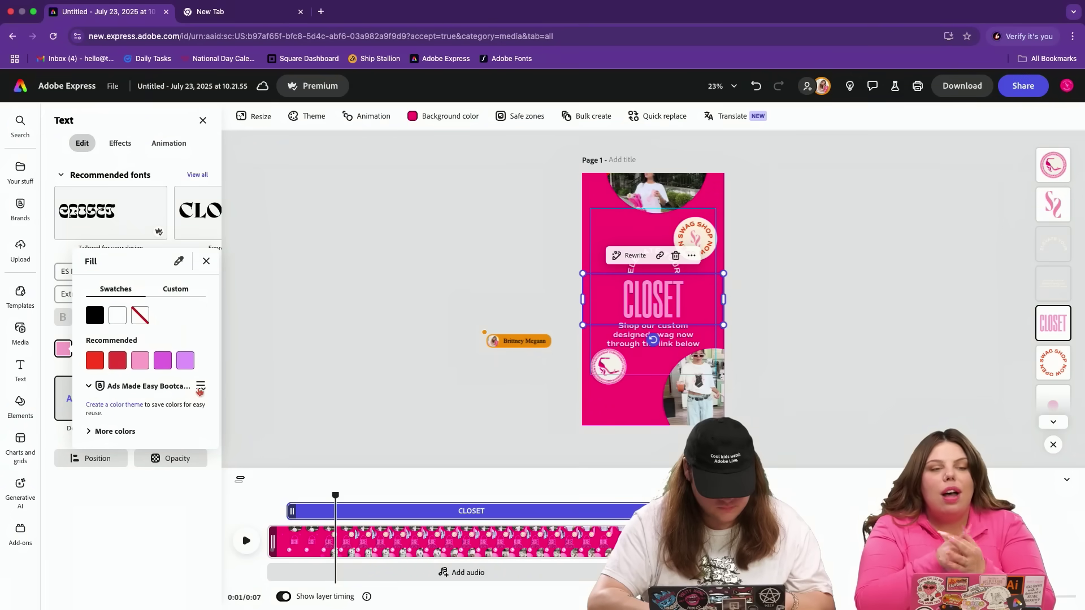
left_click(145, 386)
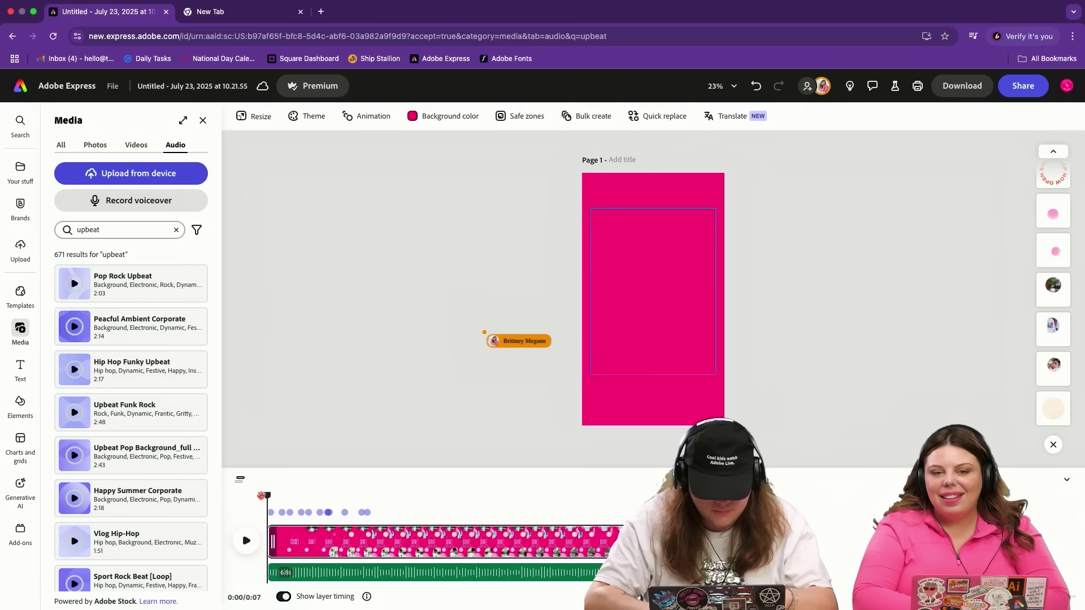
Play the story back with the added upbeat stock music track
key("space")
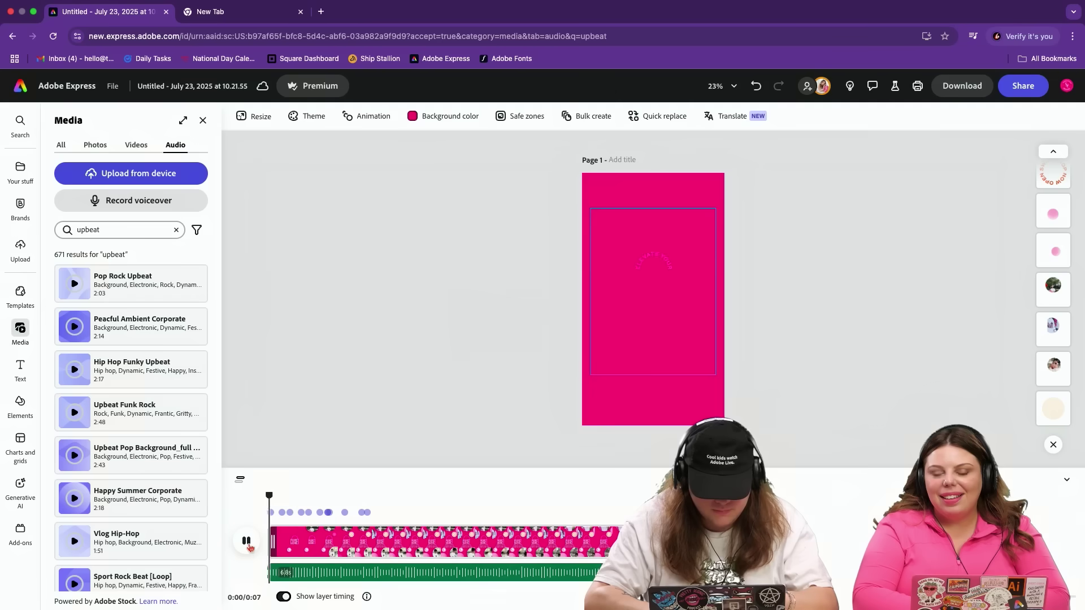